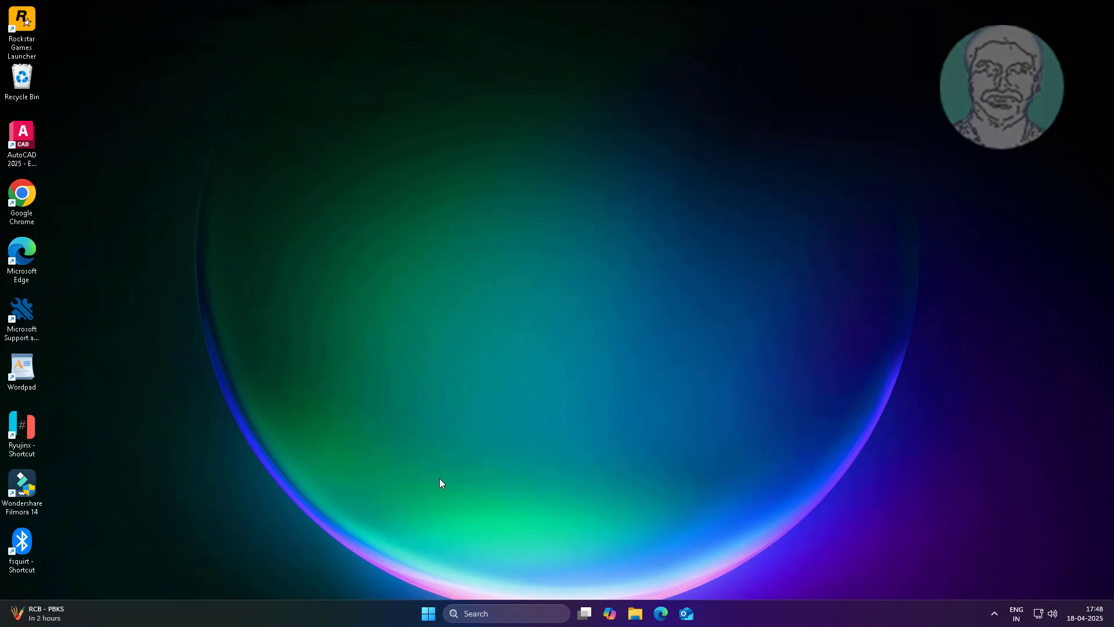
- Open the Other trouble-shooters page within the Troubleshoot section of the Windows system settings
left_click(428, 614)
left_click(702, 276)
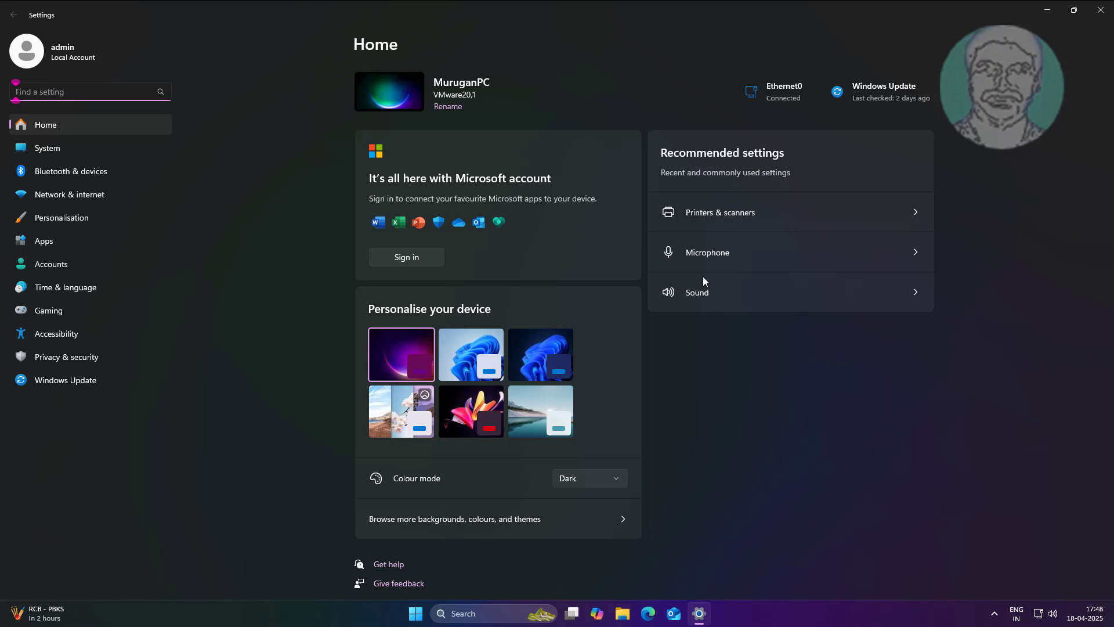
left_click(62, 153)
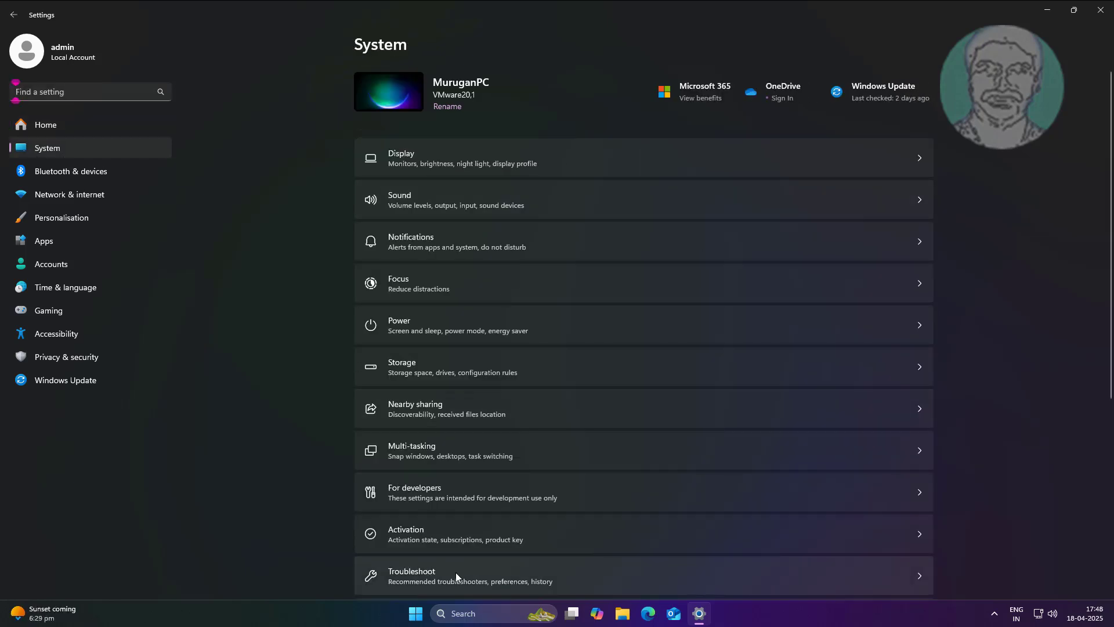
left_click(440, 580)
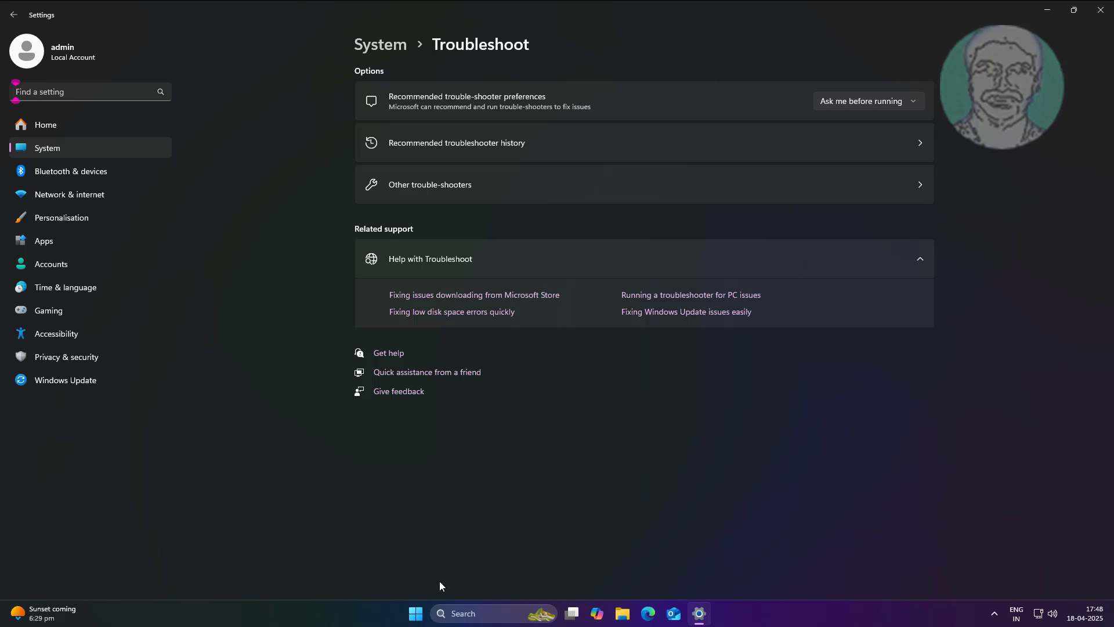
left_click(477, 189)
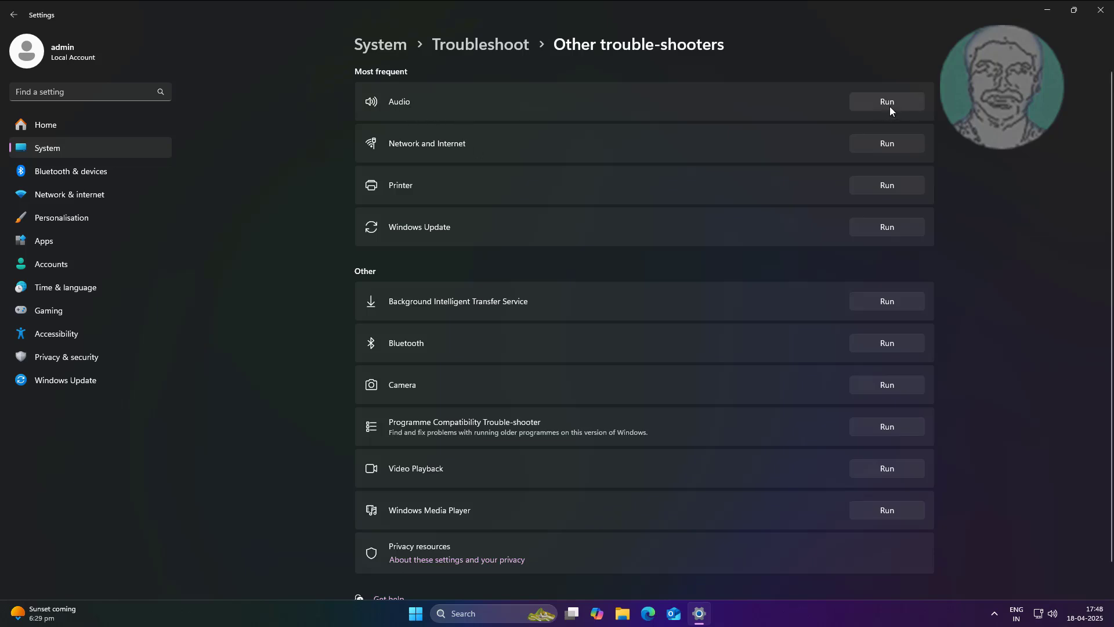
- Run the Audio troubleshooter, consenting to automated diagnostics and answering Yes to hearing the beep, and close Get Help and Settings
left_click(887, 103)
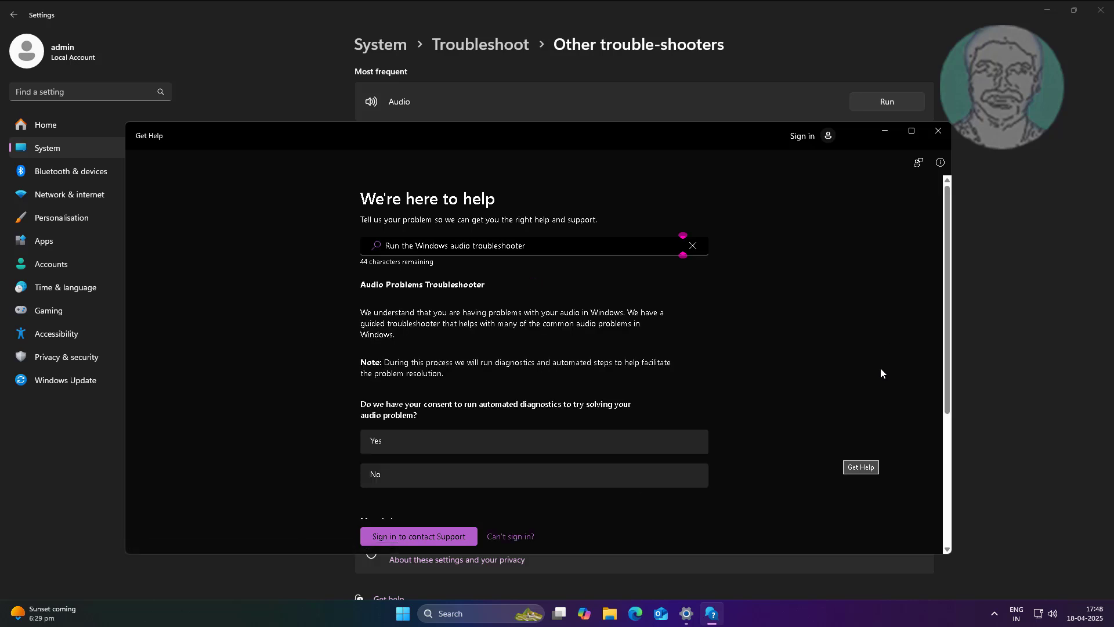
left_click(453, 444)
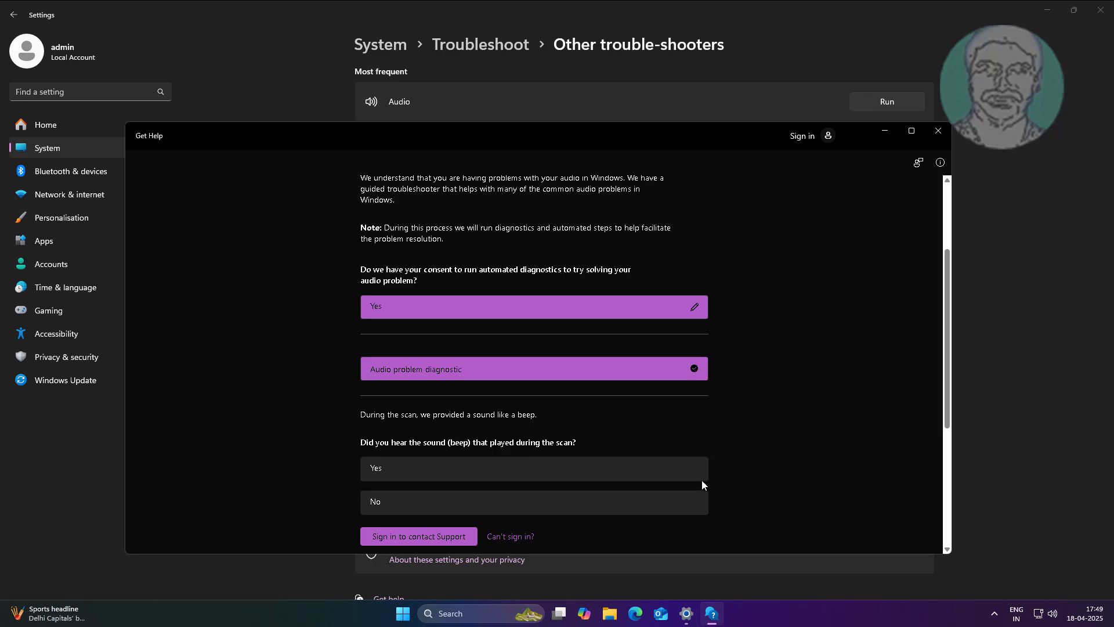
left_click(460, 475)
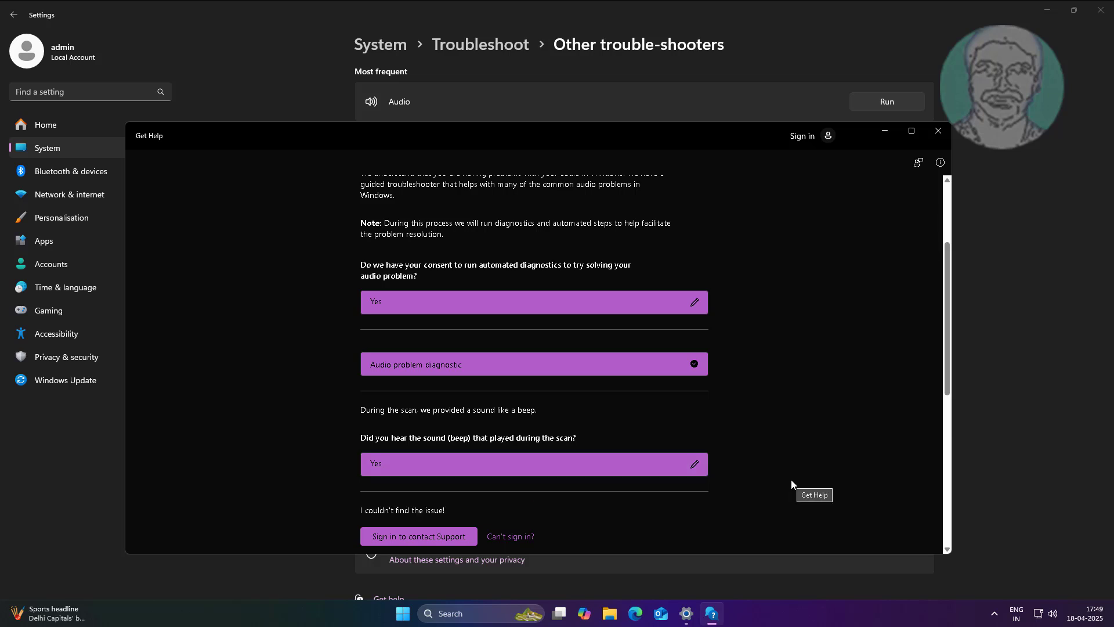
left_click(938, 131)
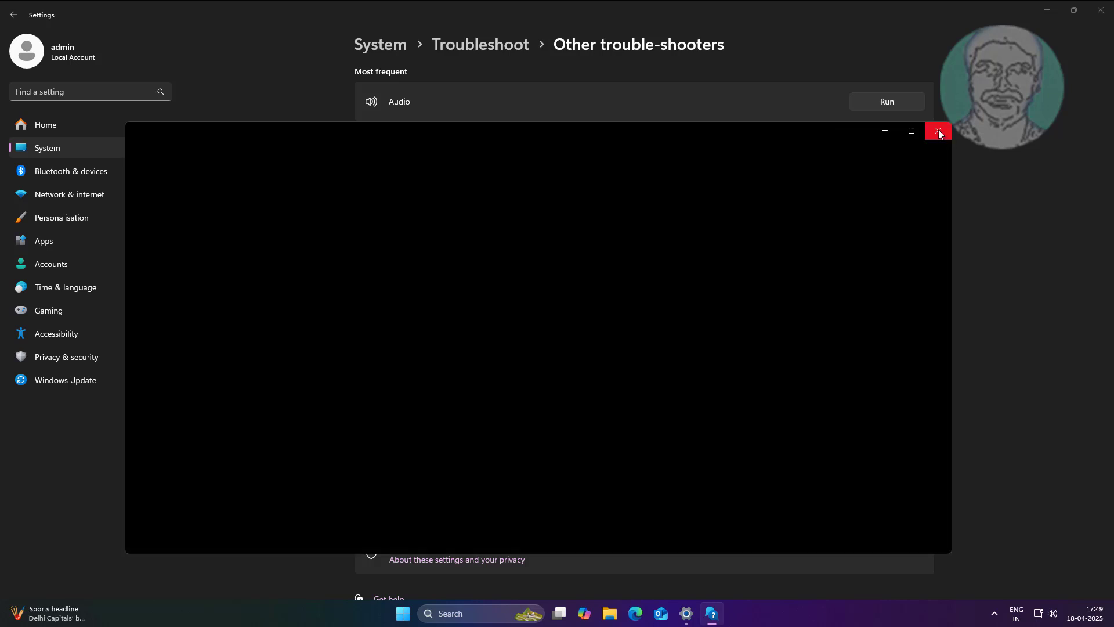
left_click(1097, 15)
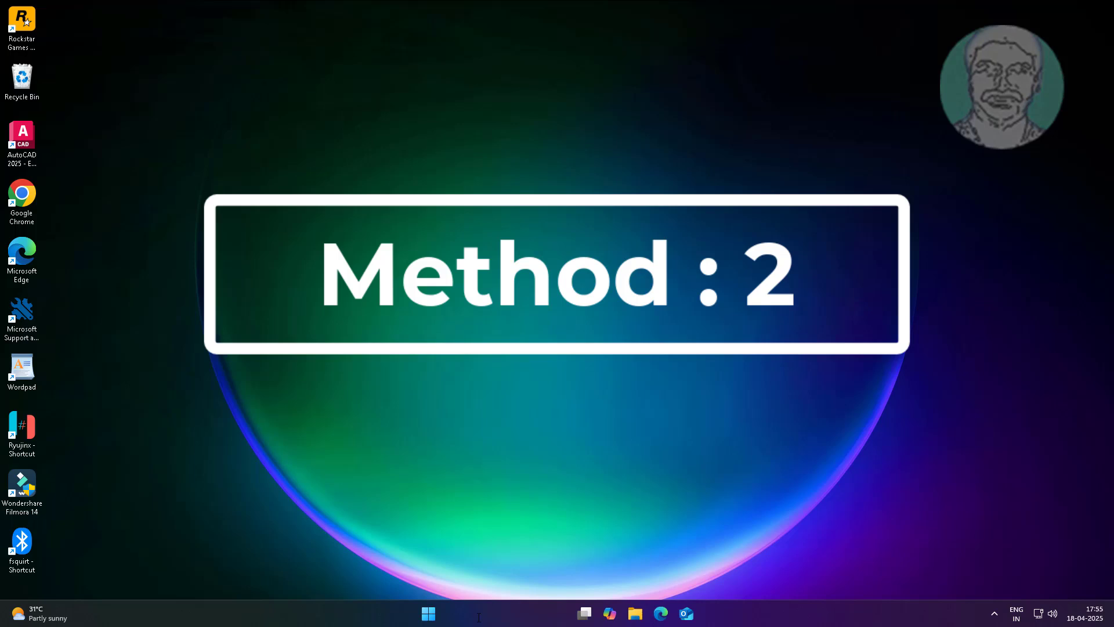
- Search for mmsys.cpl, open the Sound dialog and move it to the middle of the desktop
left_click(478, 617)
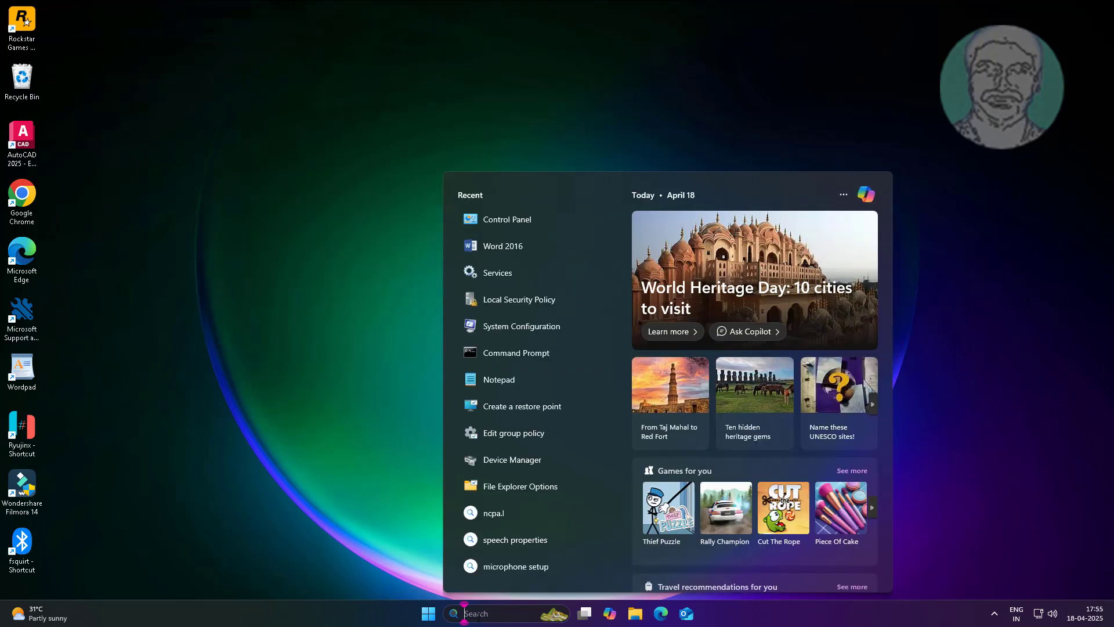
type("mms")
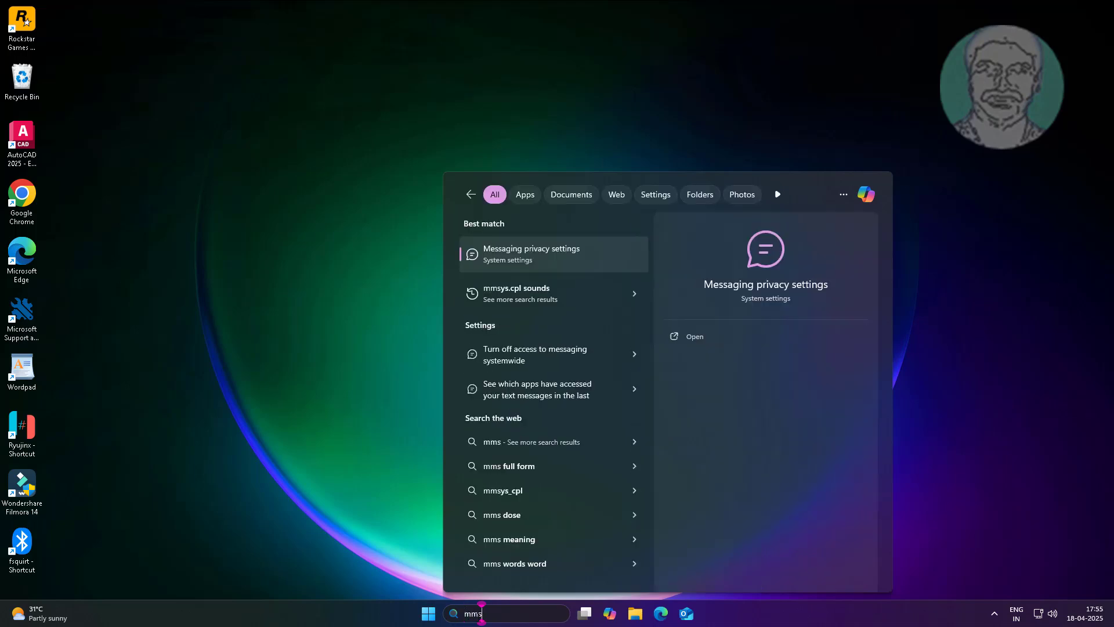
type("ys.cpl")
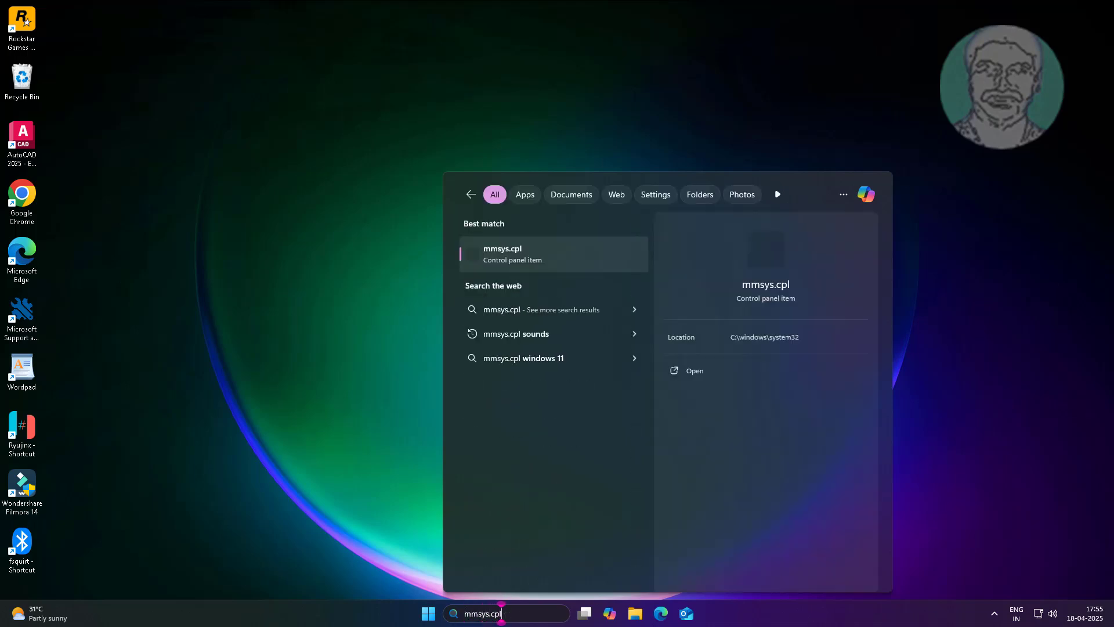
left_click(522, 256)
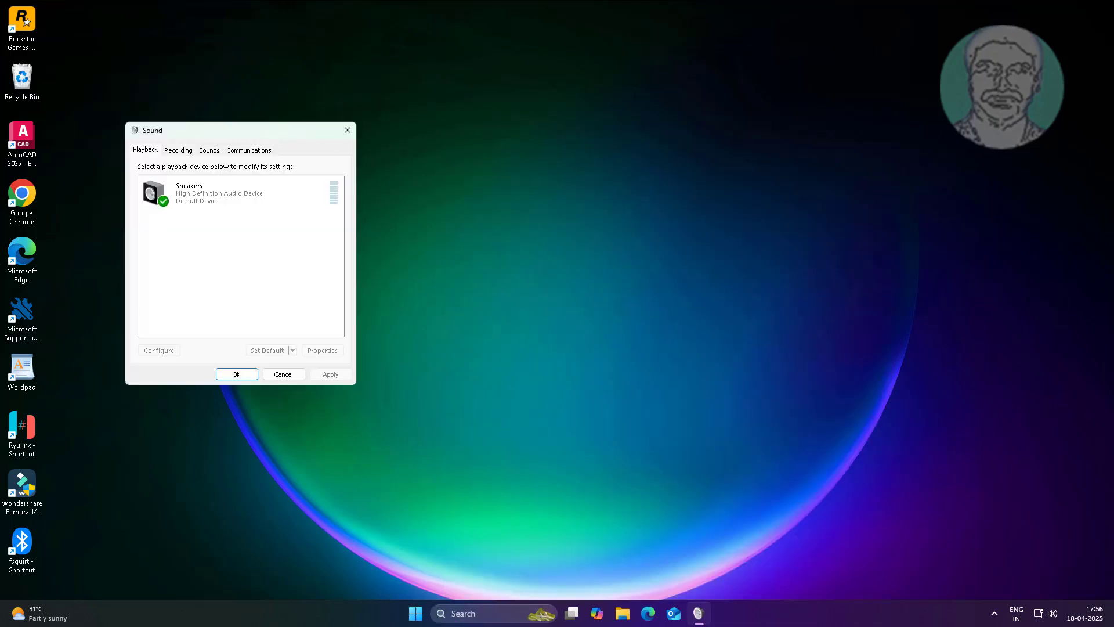
left_click_drag(282, 132, 566, 127)
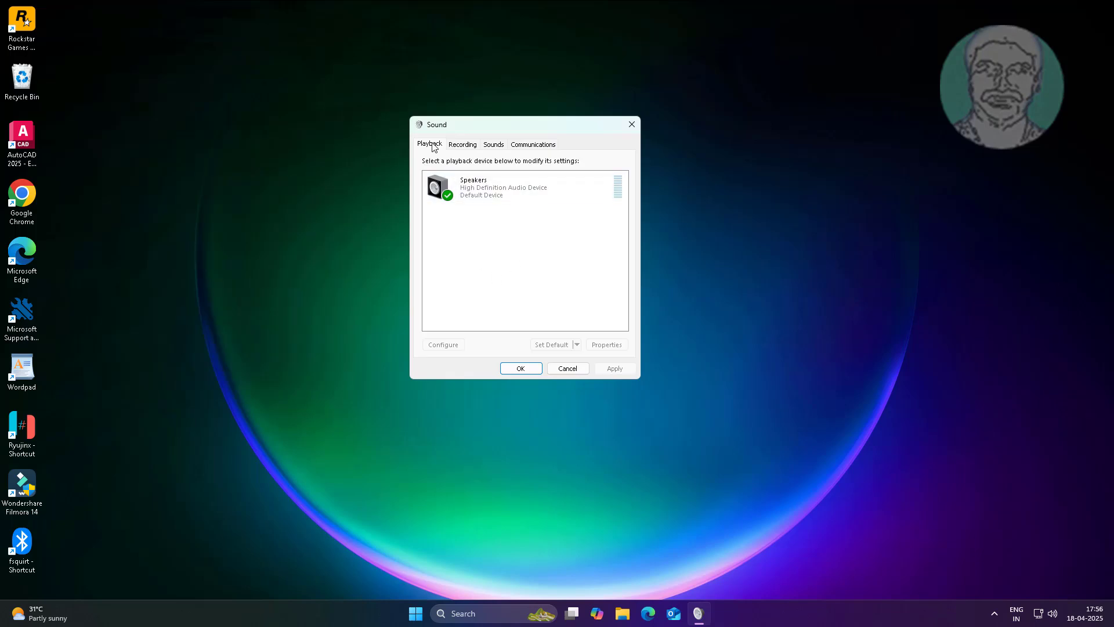
- Disable the Speakers playback device and enable it again
left_click(486, 187)
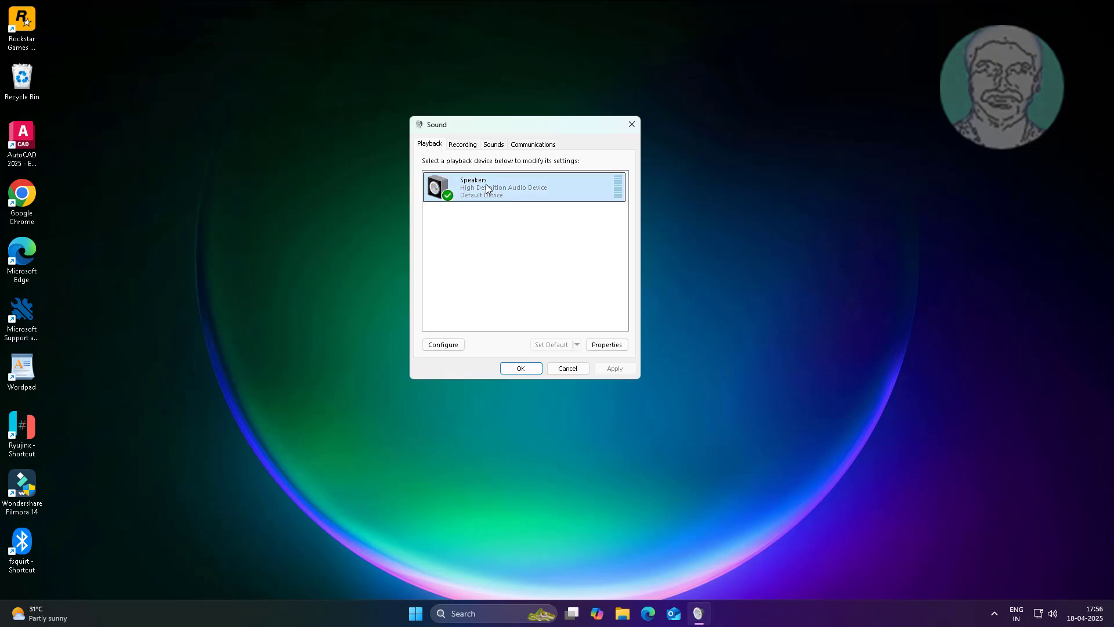
right_click(486, 187)
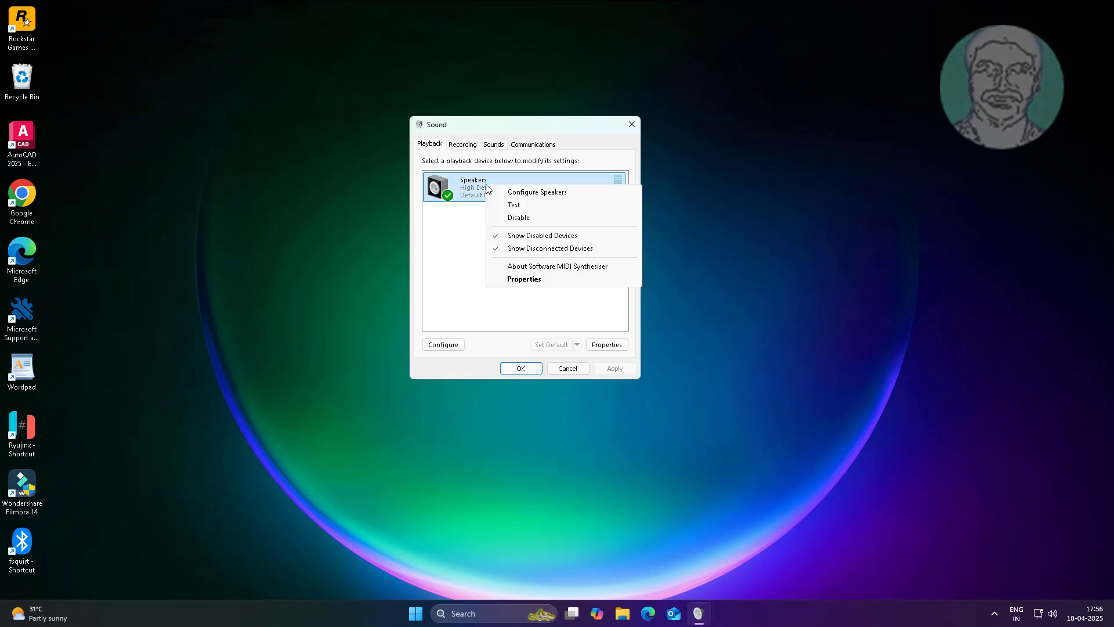
left_click(519, 218)
left_click(506, 197)
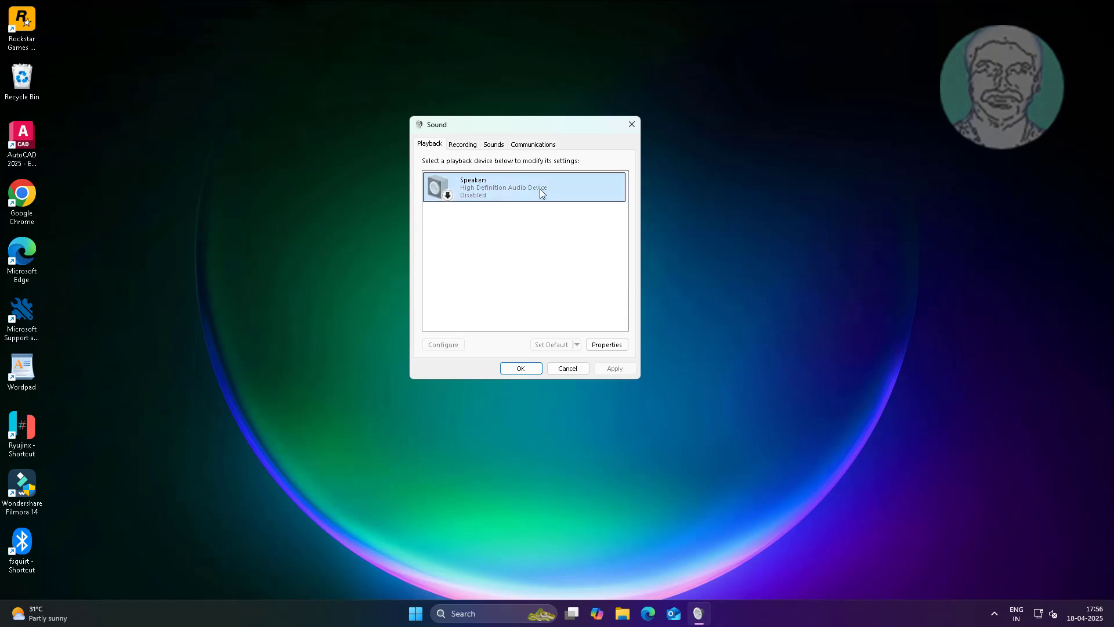
right_click(540, 189)
left_click(571, 209)
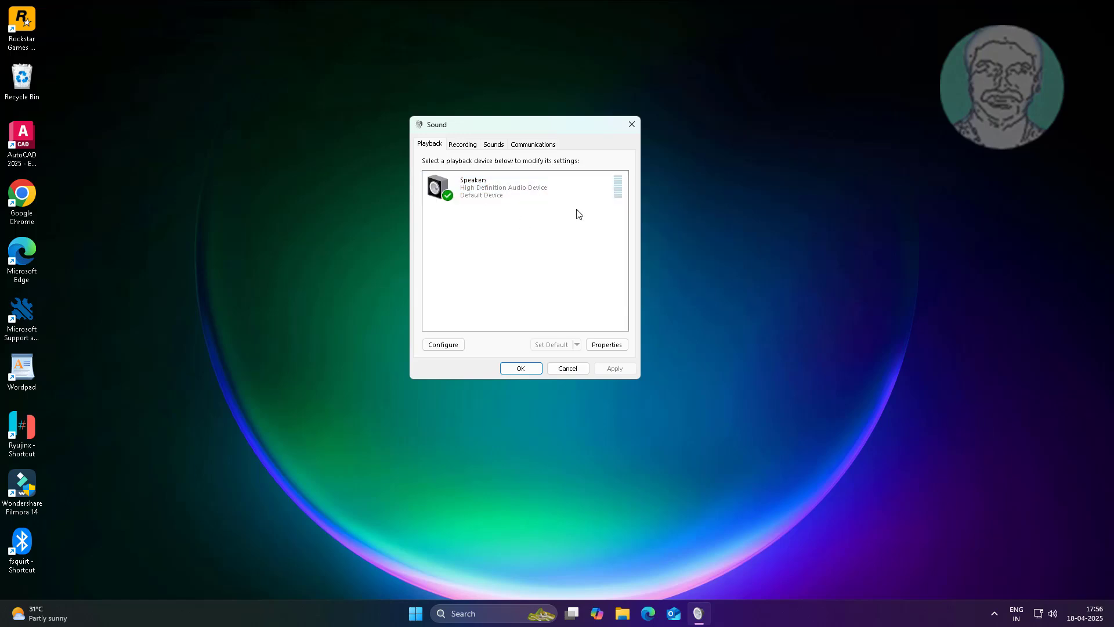
- Disable and re-enable the Microphone recording device, and accept the Sound dialog
left_click(471, 146)
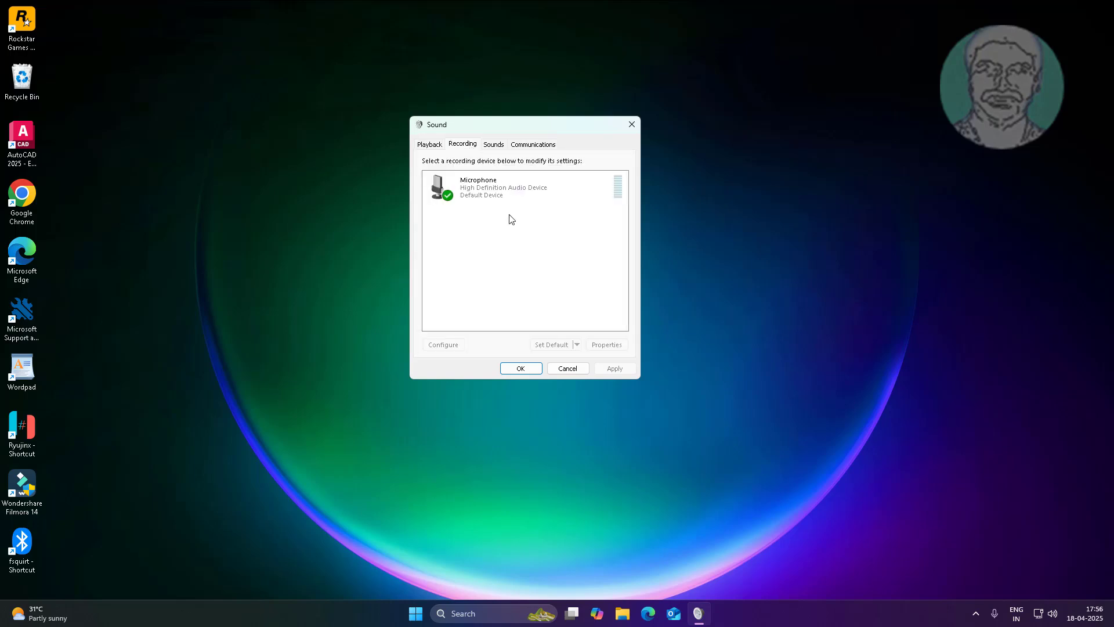
left_click(493, 197)
right_click(503, 188)
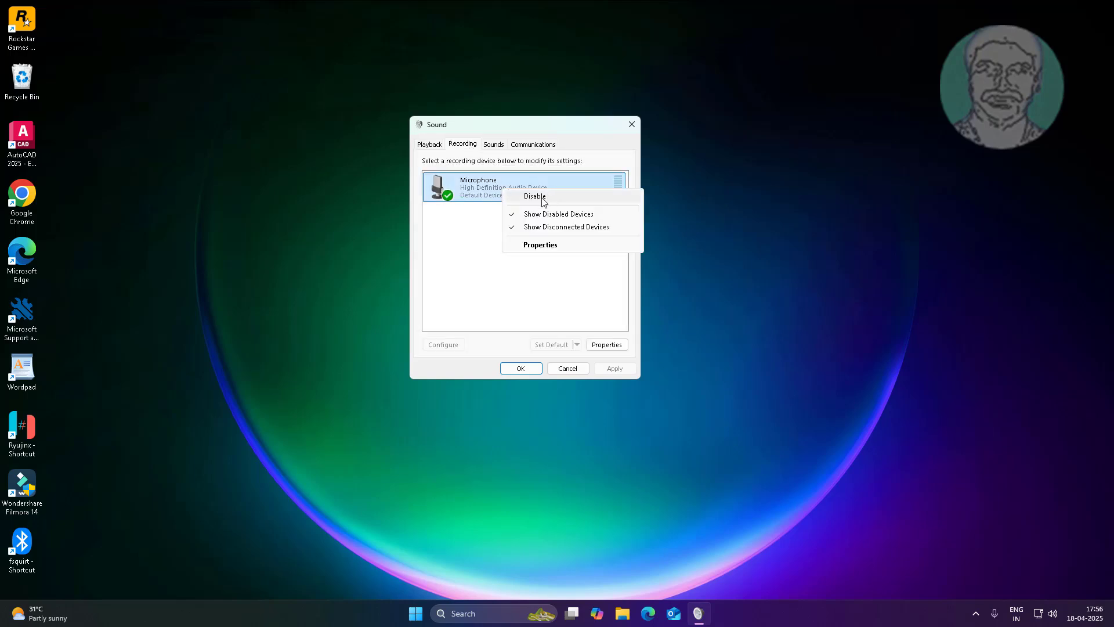
left_click(543, 201)
right_click(489, 186)
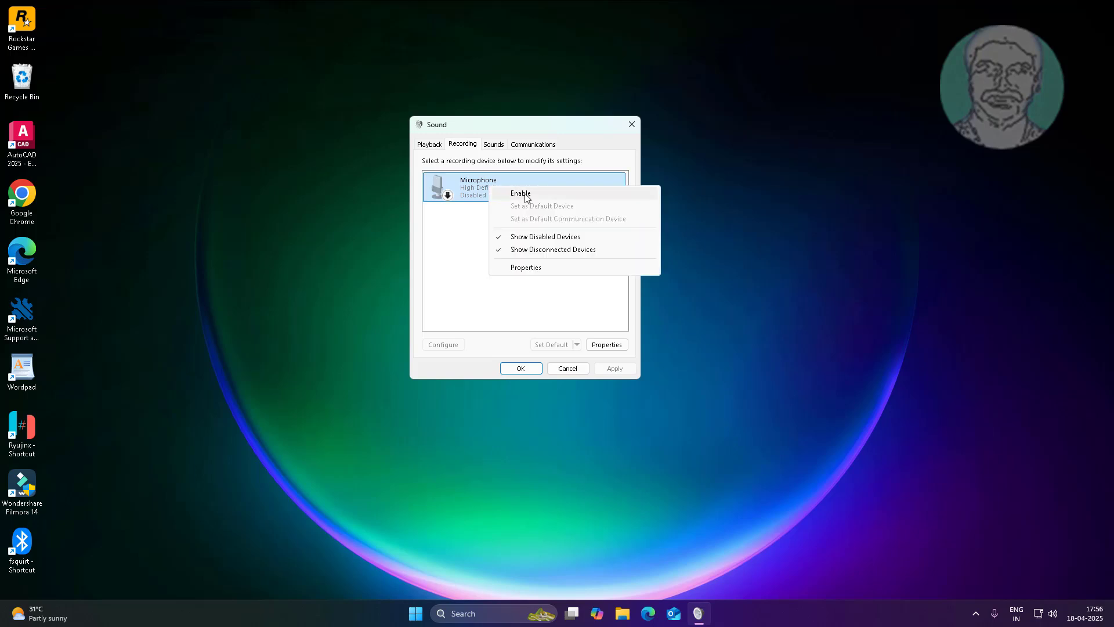
left_click(525, 198)
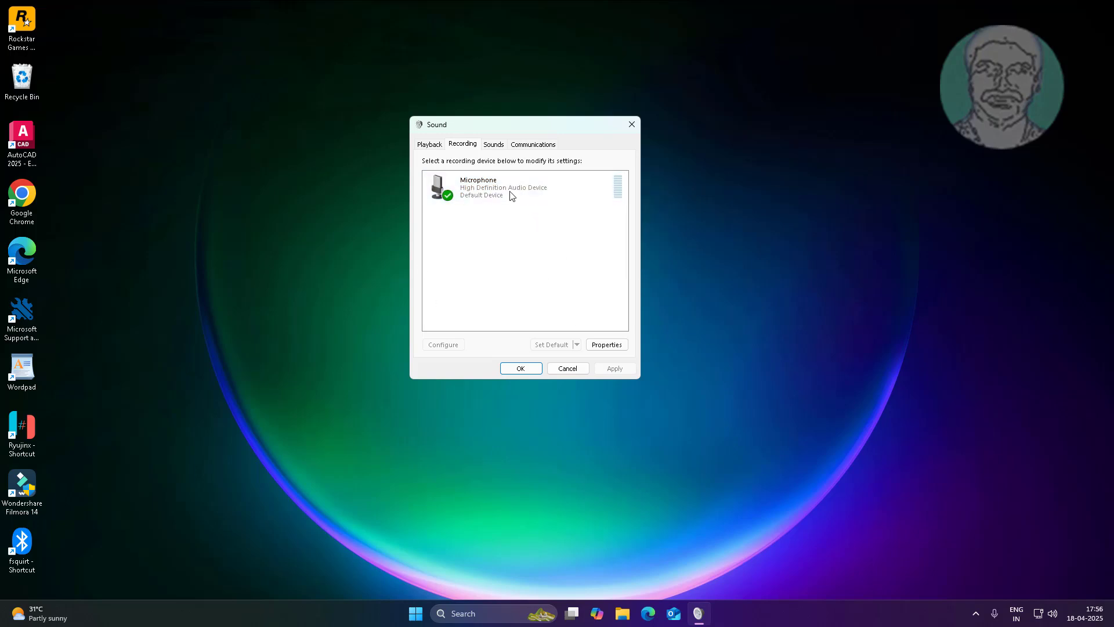
left_click(511, 371)
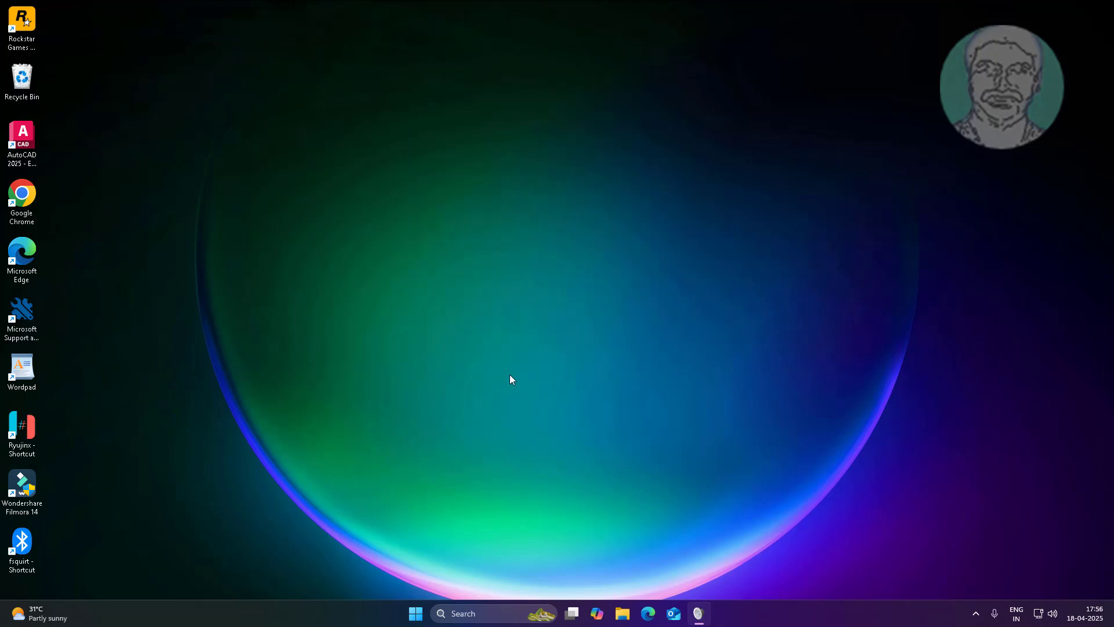
- Open Device Manager, collapse the network adapters and expand the sound, video and game controllers
right_click(428, 613)
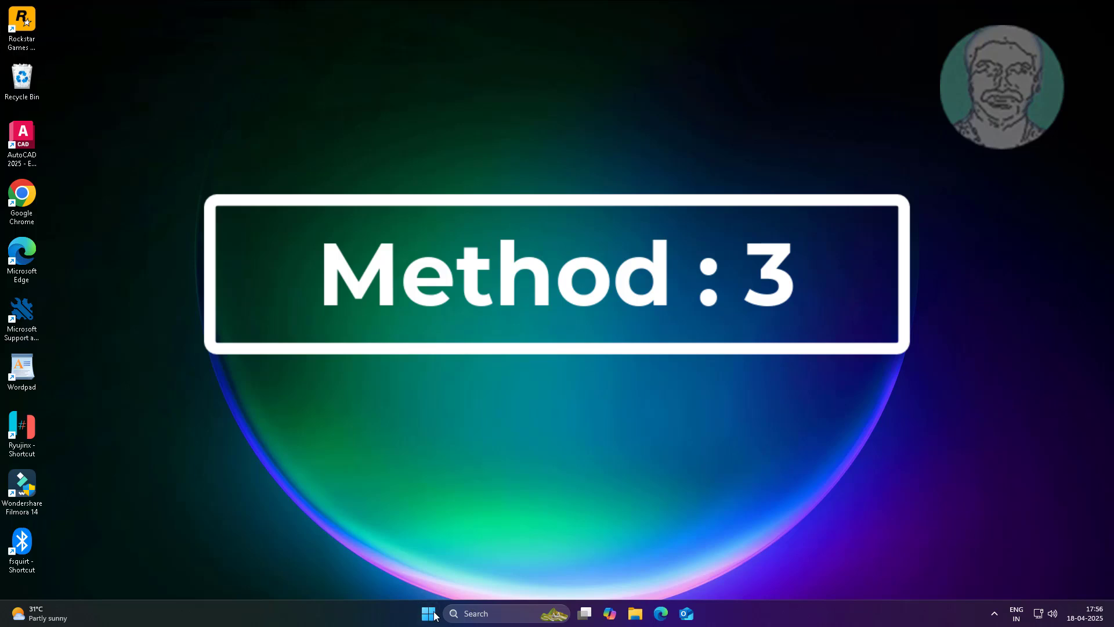
left_click(405, 359)
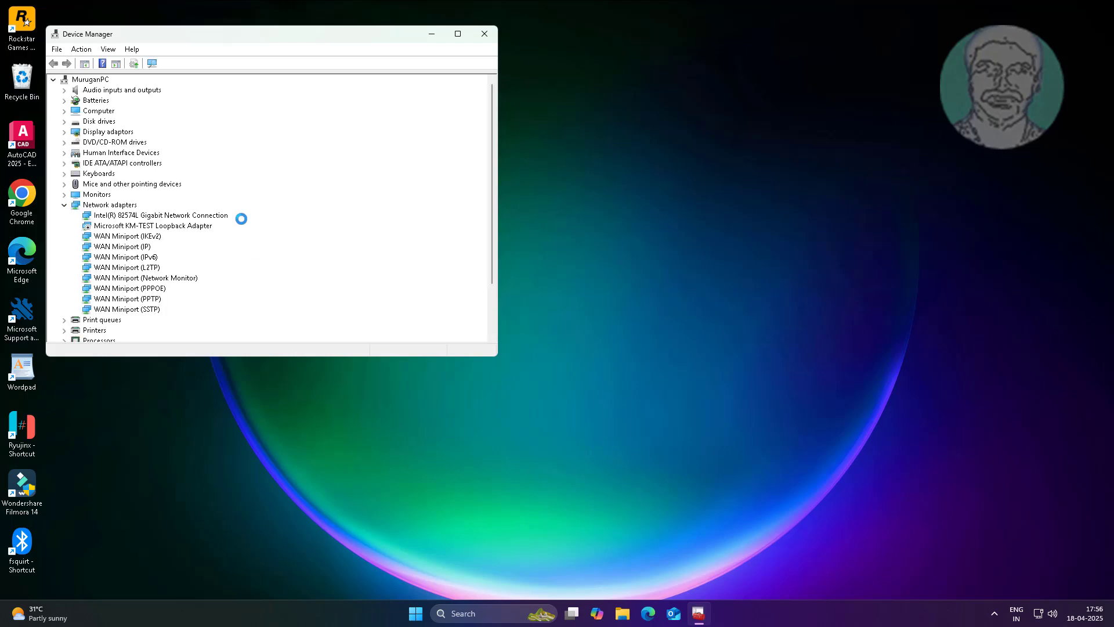
left_click(64, 205)
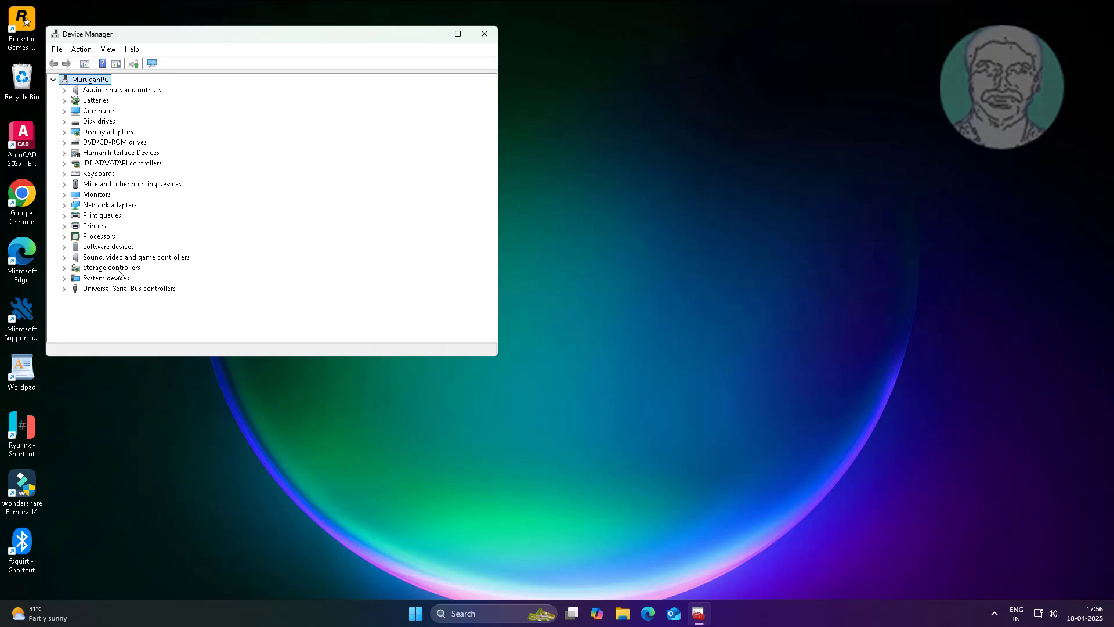
left_click(135, 259)
left_click(64, 257)
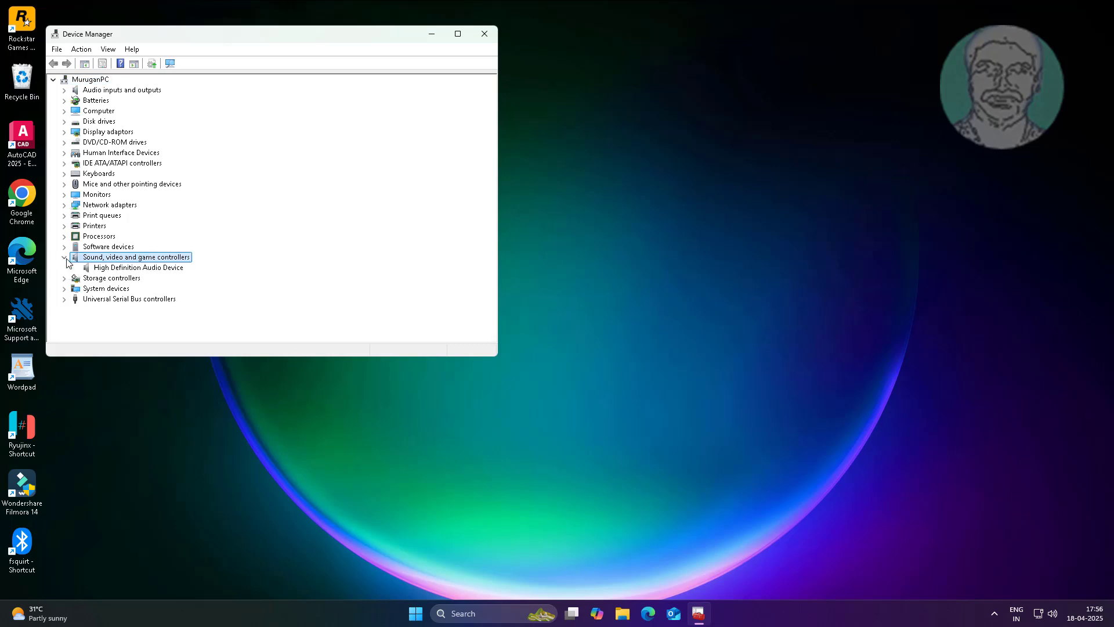
- Update the High Definition Audio Device driver by installing the compatible model from the computer's driver list, accept the warning, and close Device Manager
left_click(161, 273)
right_click(161, 273)
left_click(203, 275)
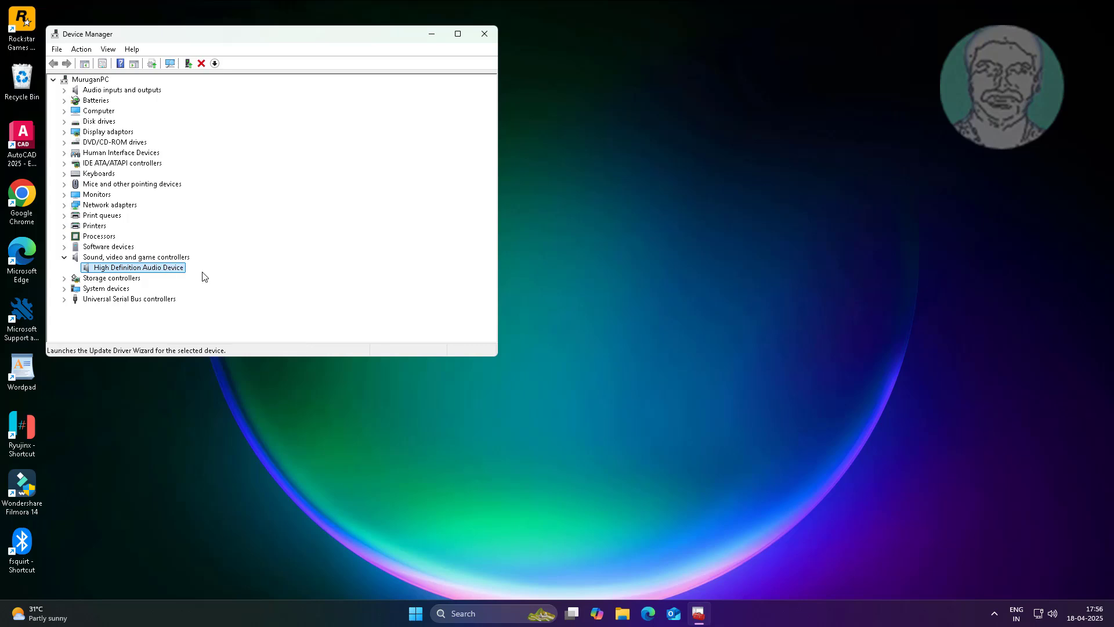
left_click(213, 233)
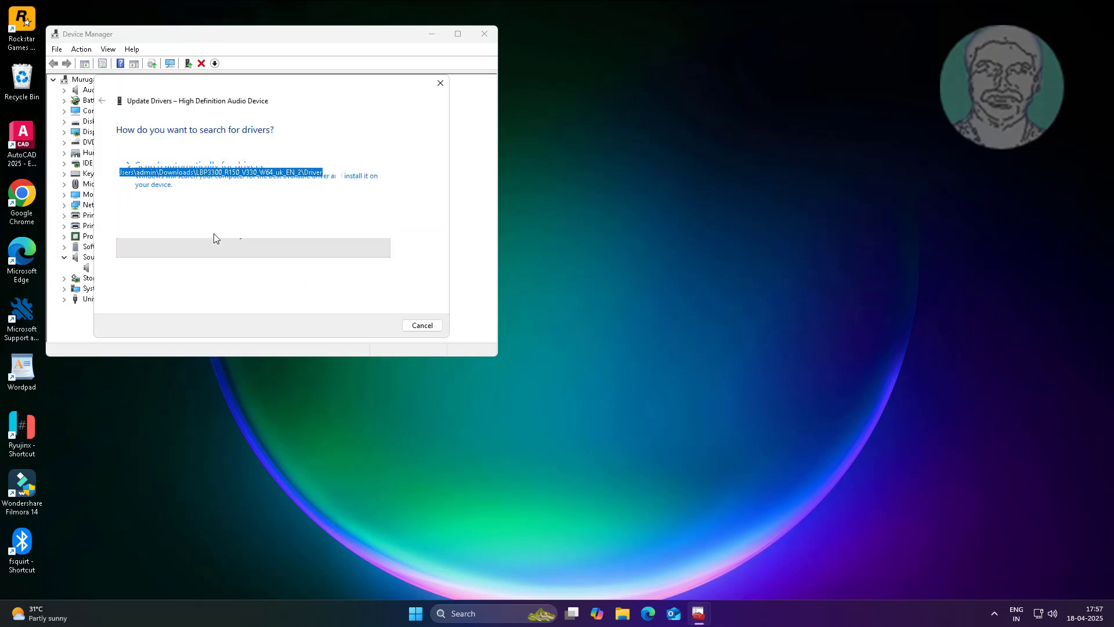
left_click(217, 267)
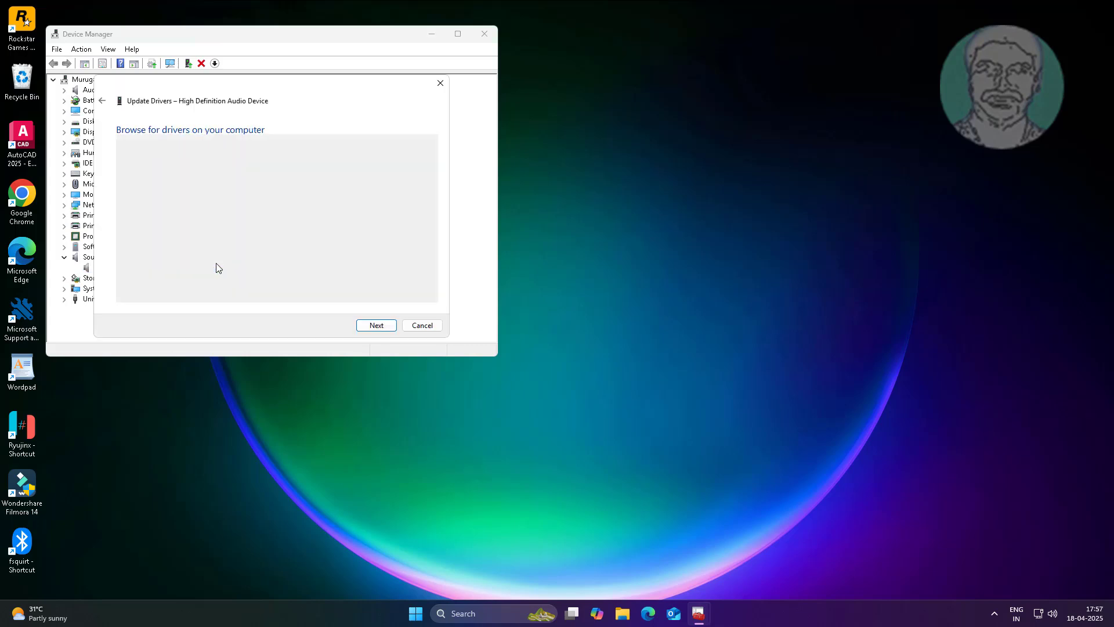
left_click(175, 226)
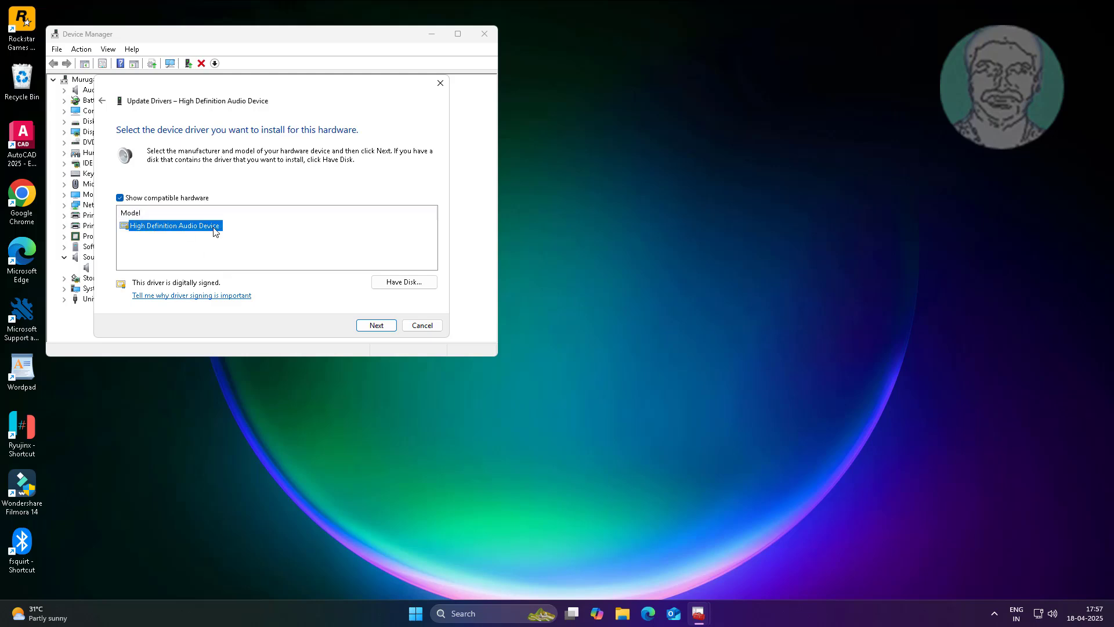
left_click(357, 330)
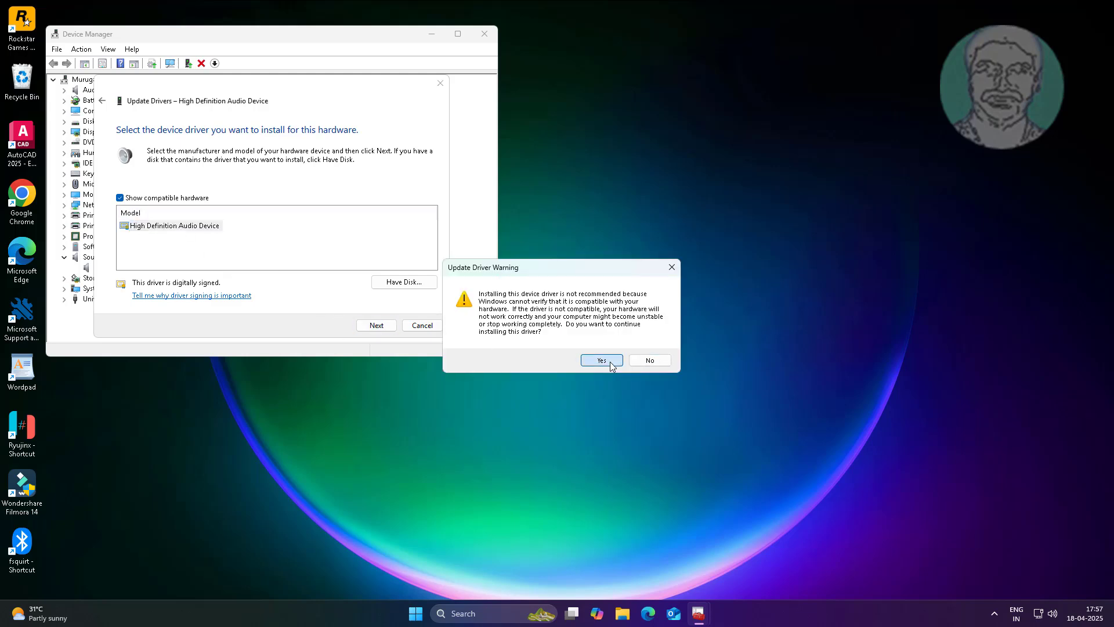
left_click(606, 361)
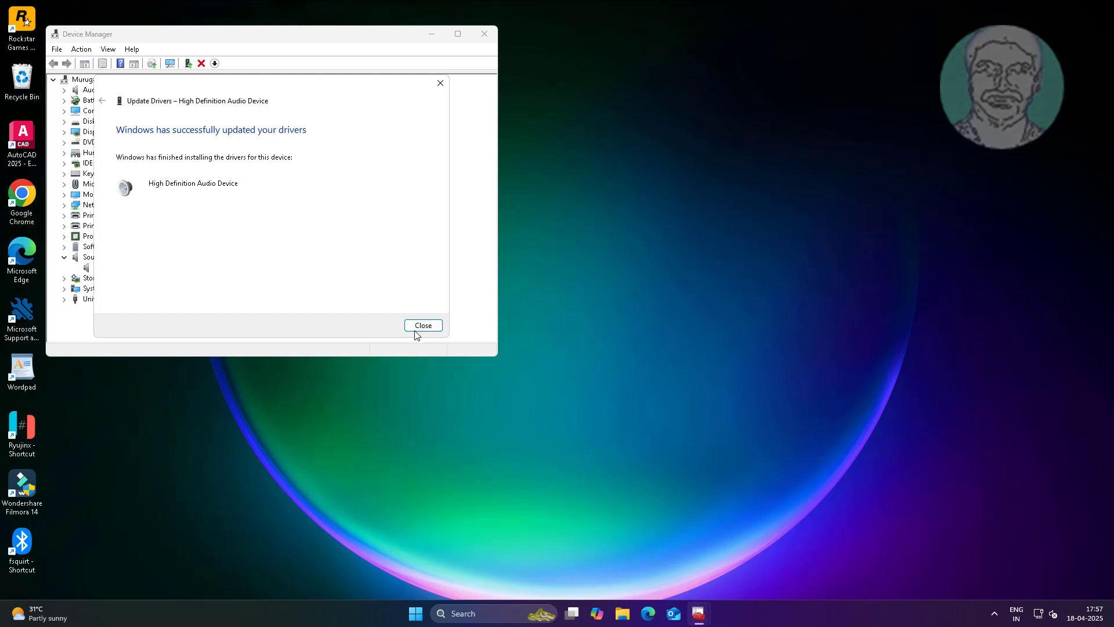
left_click(422, 326)
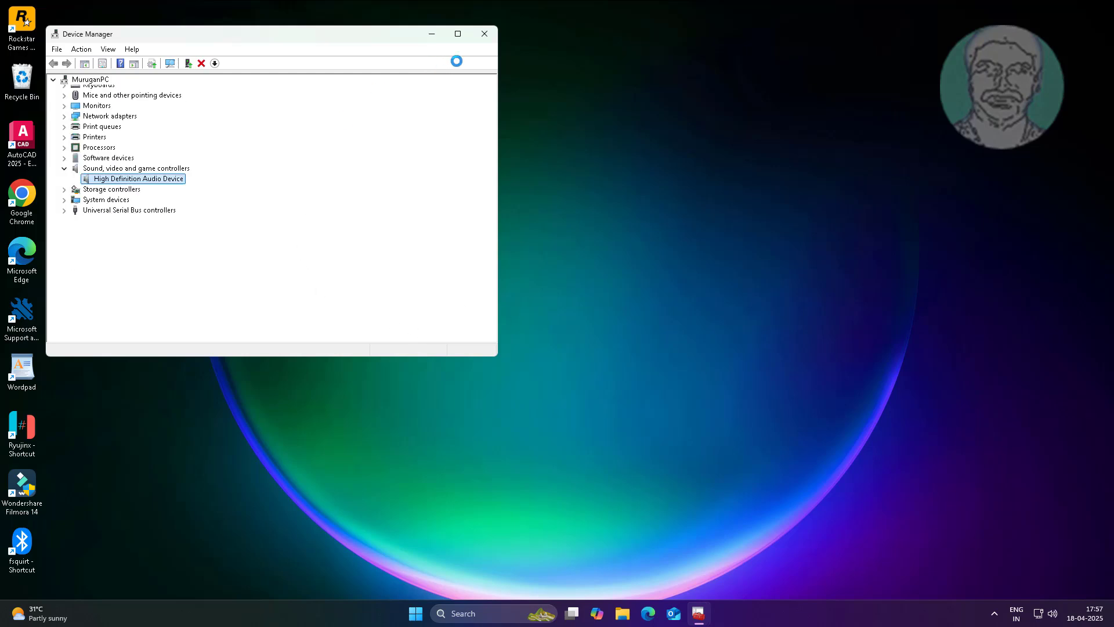
left_click(485, 34)
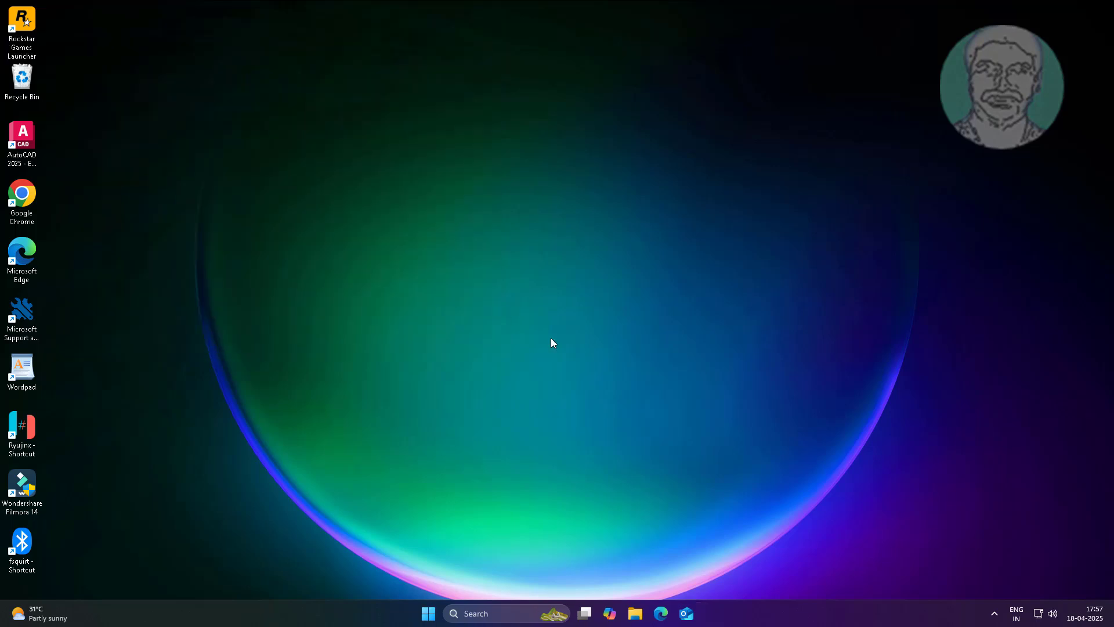
- Restart the computer after the audio driver update
left_click(429, 614)
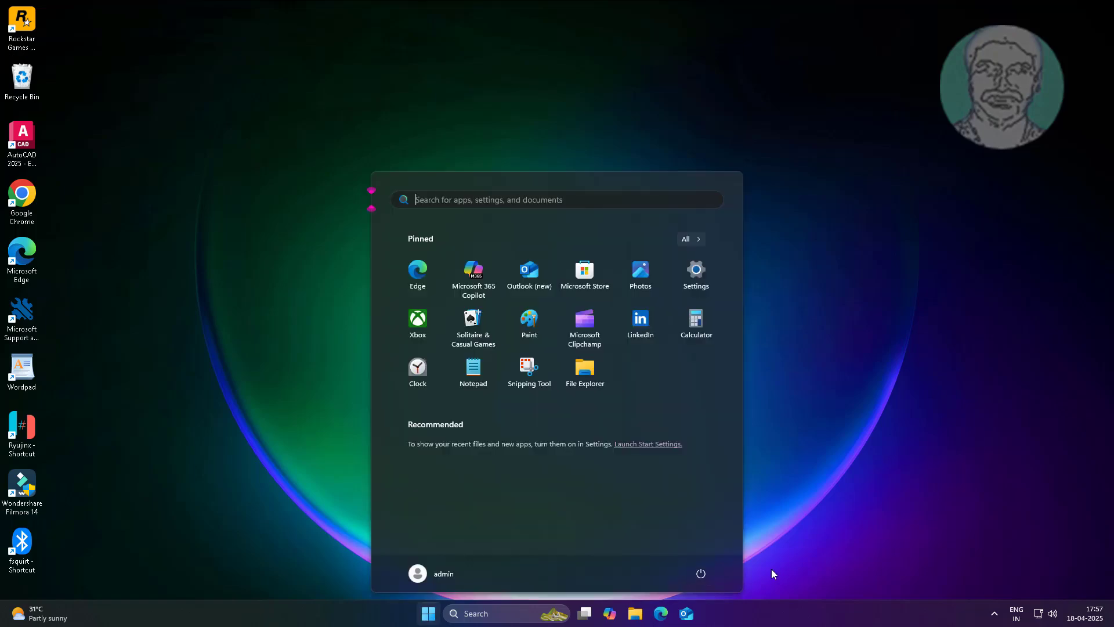
left_click(707, 571)
left_click(712, 549)
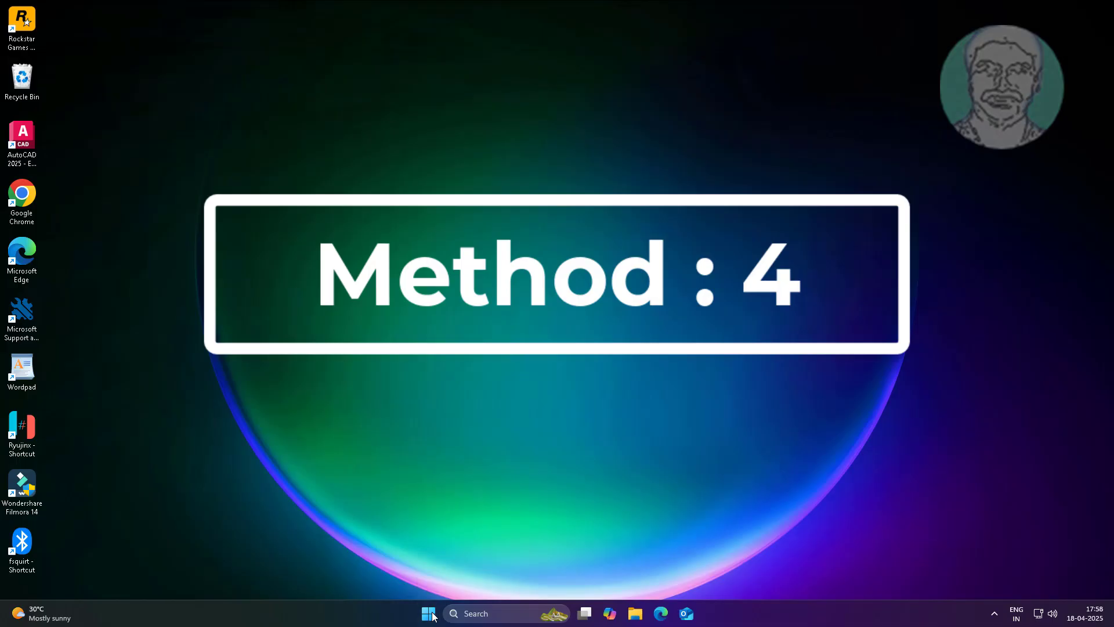
- Open Device Manager and expand the sound, video and game controllers category
right_click(432, 616)
left_click(458, 363)
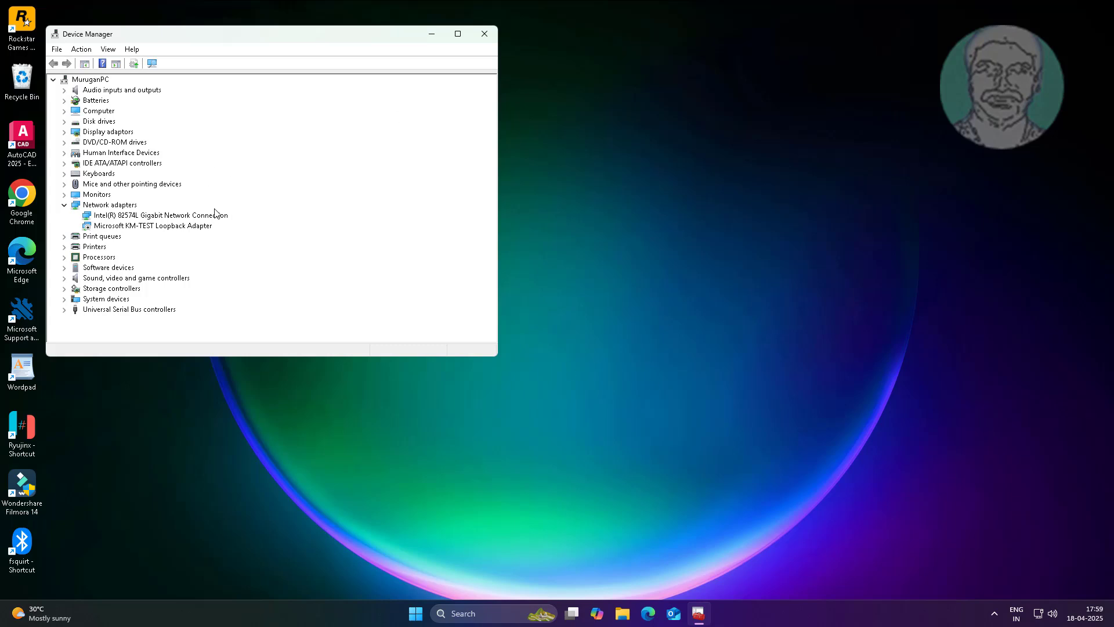
left_click(148, 279)
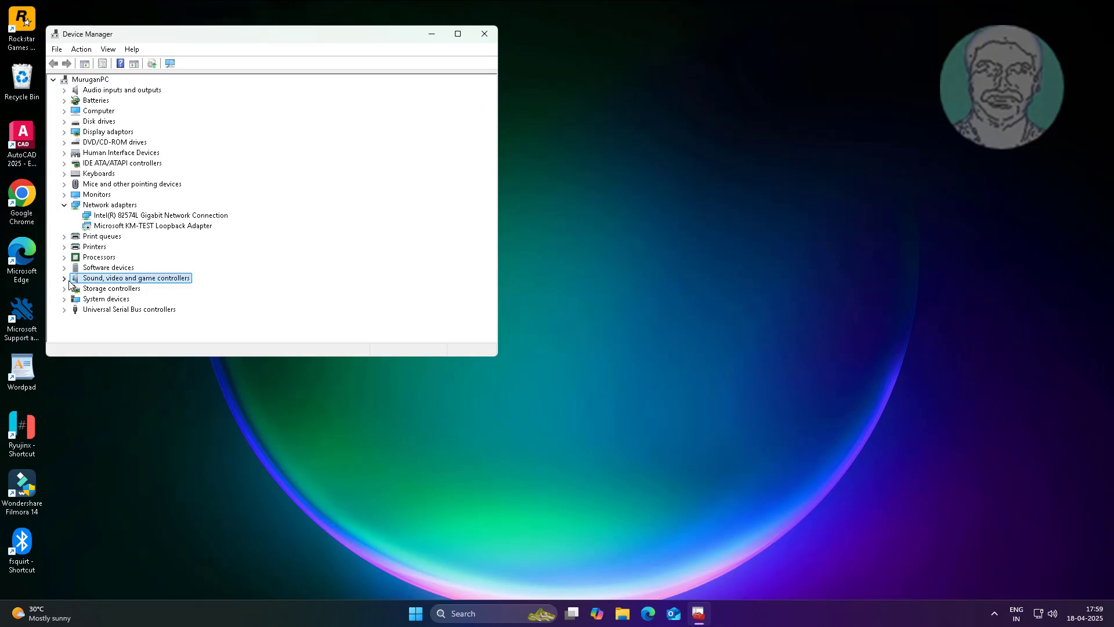
left_click(67, 279)
- Uninstall the High Definition Audio Device, accept the uninstall warning, and close Device Manager
left_click(164, 292)
right_click(162, 292)
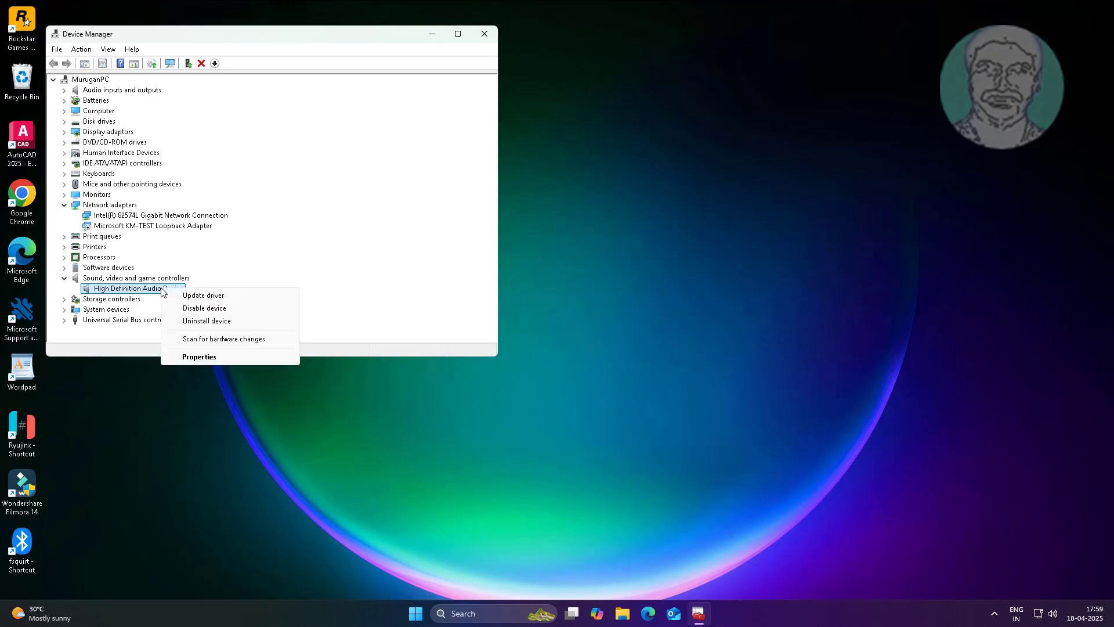
left_click(222, 321)
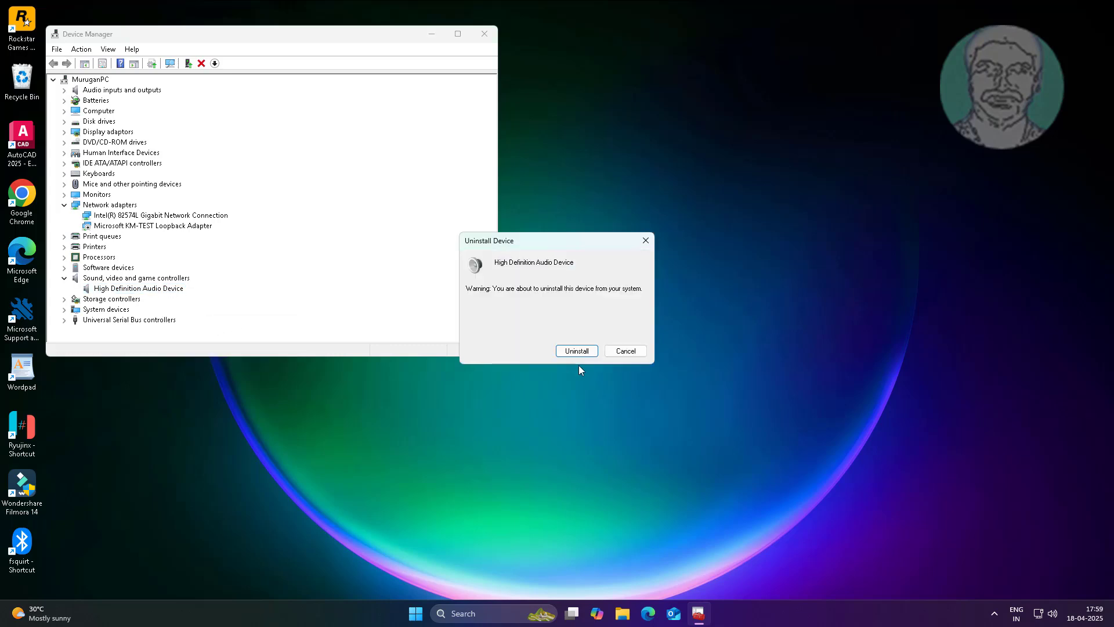
left_click(576, 351)
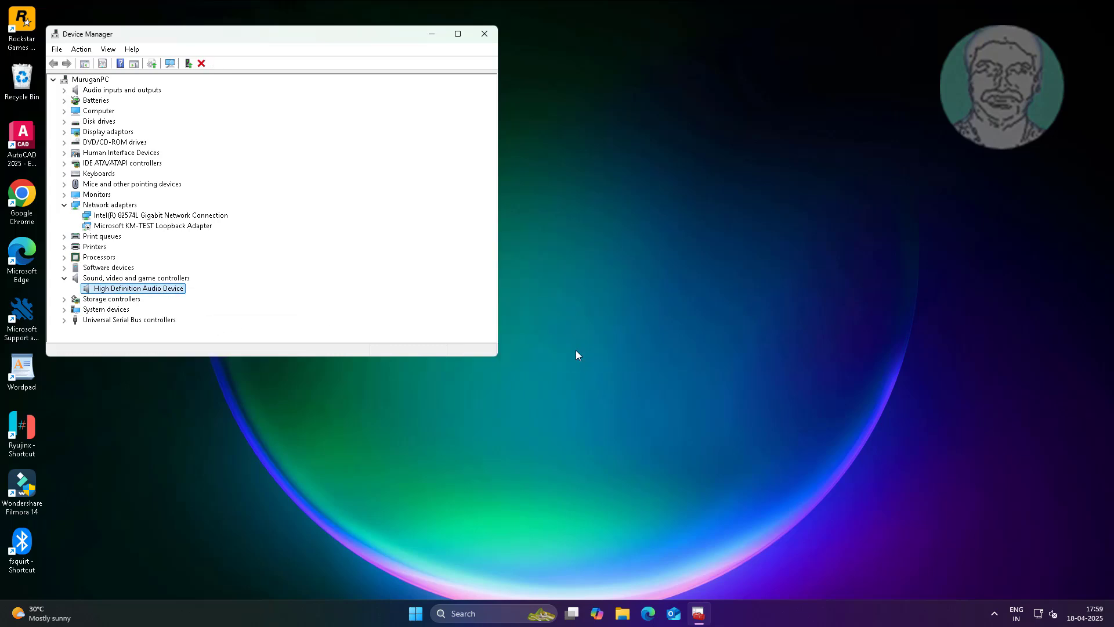
left_click(484, 36)
- Restart the computer so that Windows reinstalls the removed audio device
left_click(428, 613)
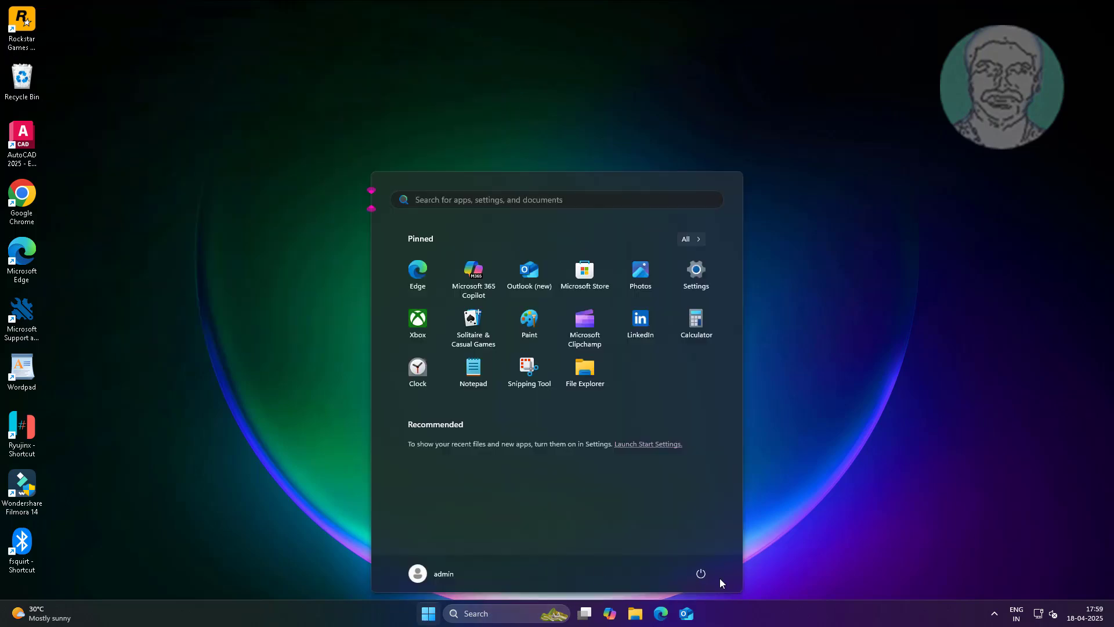
left_click(701, 574)
left_click(723, 552)
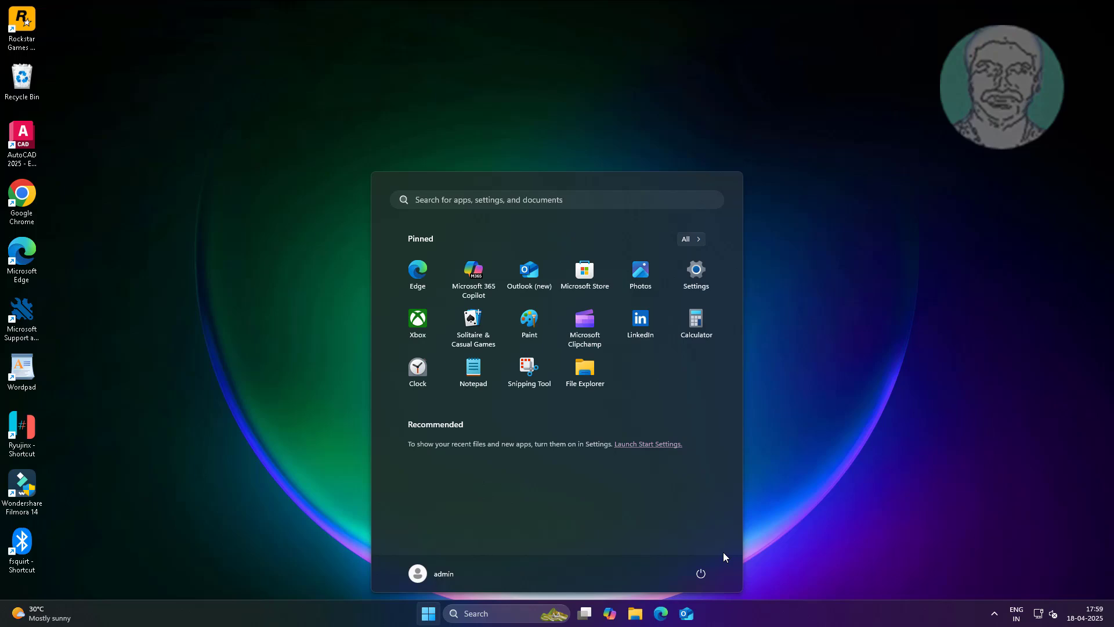
left_click(698, 576)
left_click(701, 548)
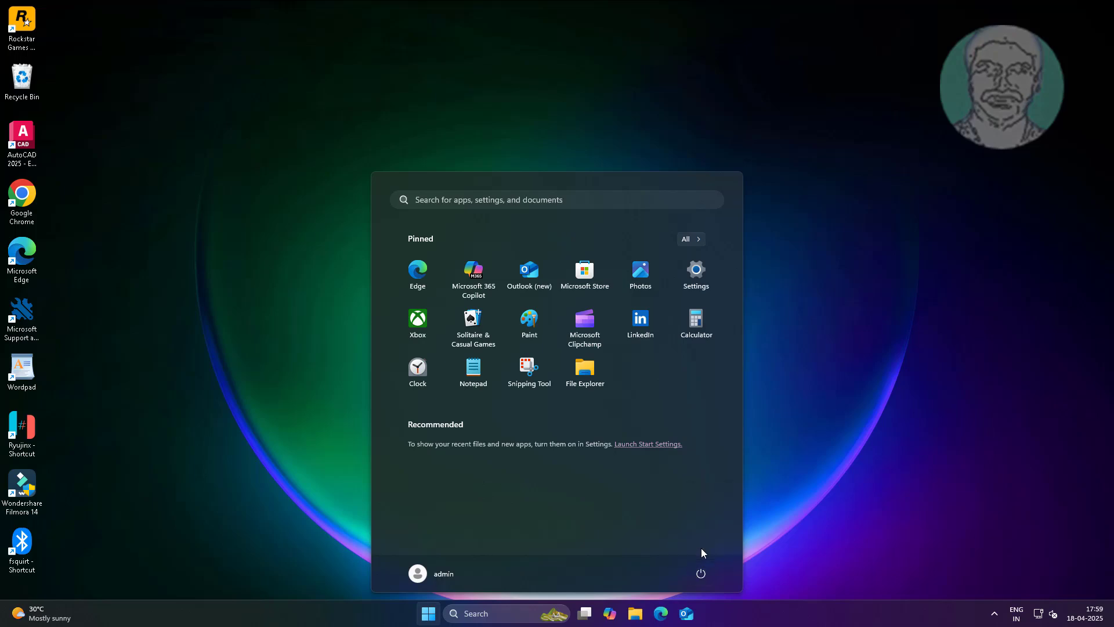